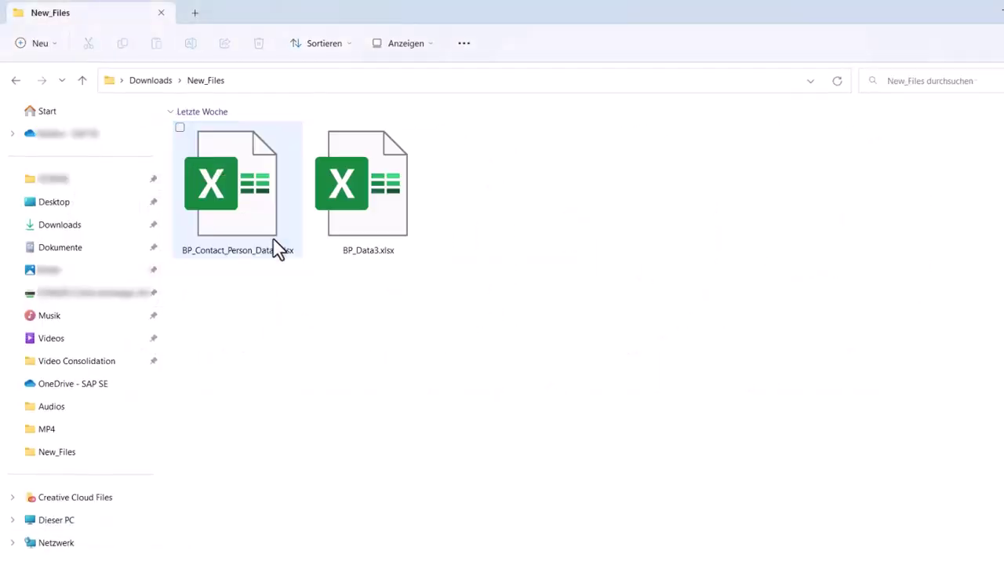
Step: Open BP_Data3.xlsx from Downloads > New_Files to review the business partner data
double_click(362, 236)
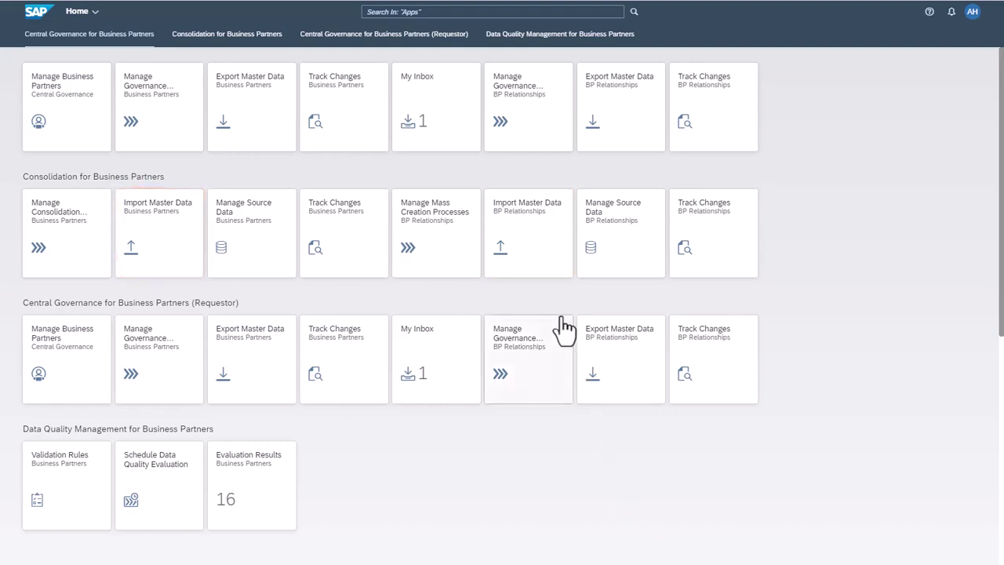
Step: Import BP_Contact_Person_Data3.xlsx as BP relationship data from source system SUPPLIER7
click(551, 265)
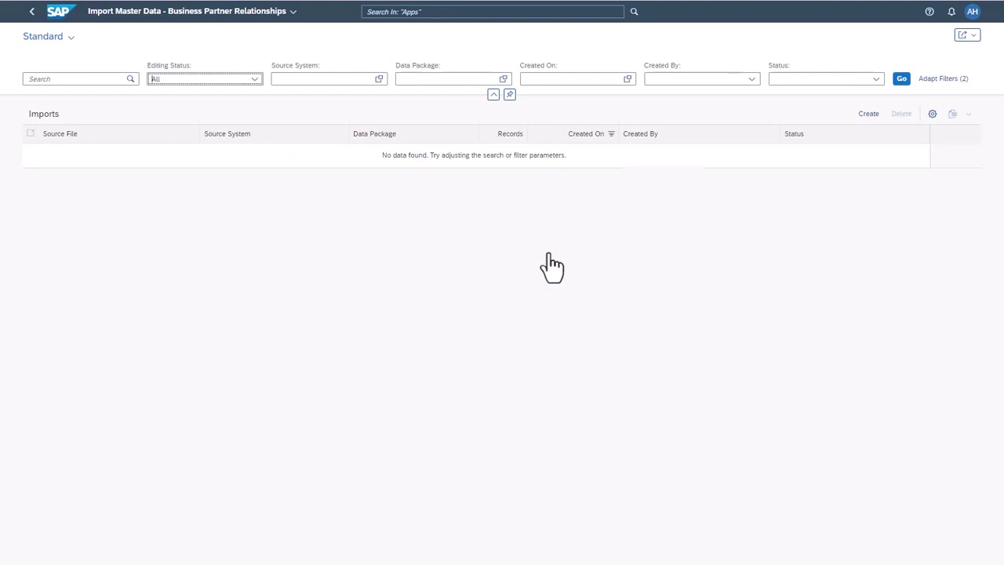
click(867, 115)
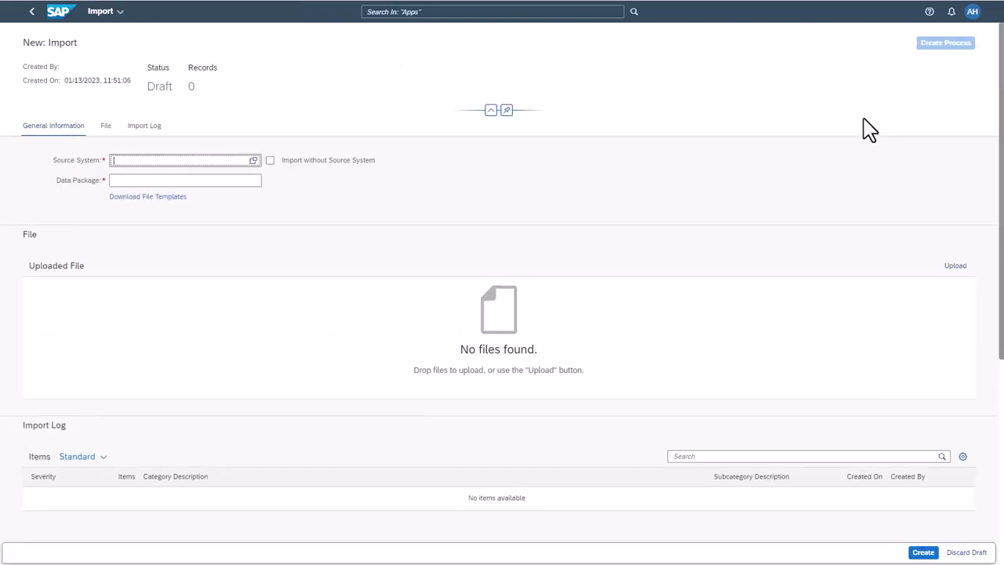
text(SUPPLIER)
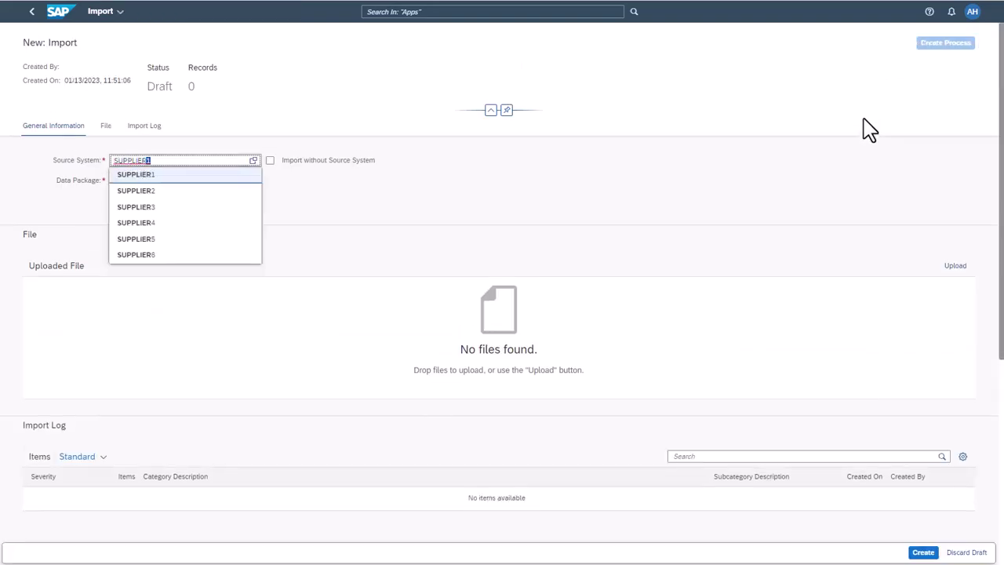
text(7)
click(955, 266)
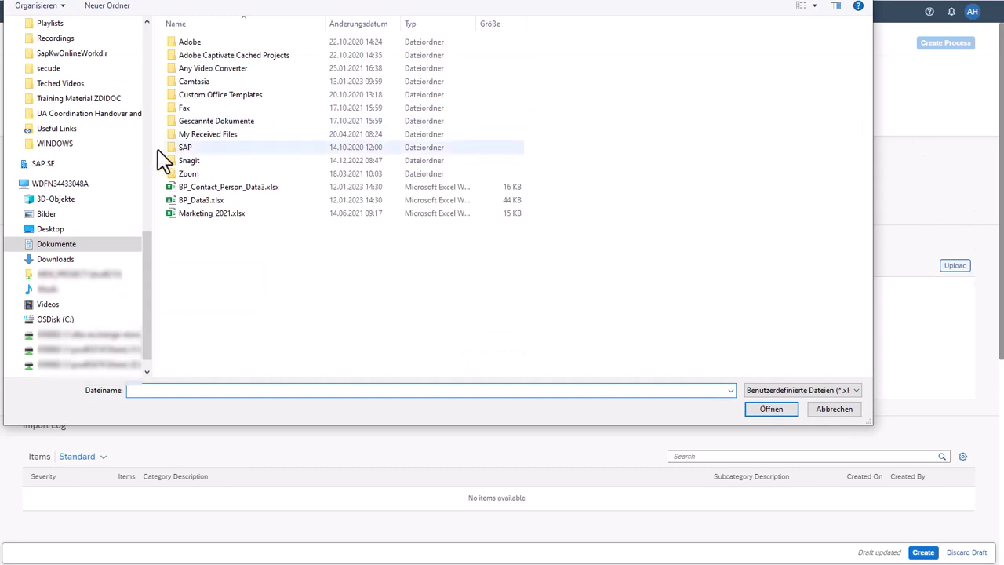
double_click(242, 190)
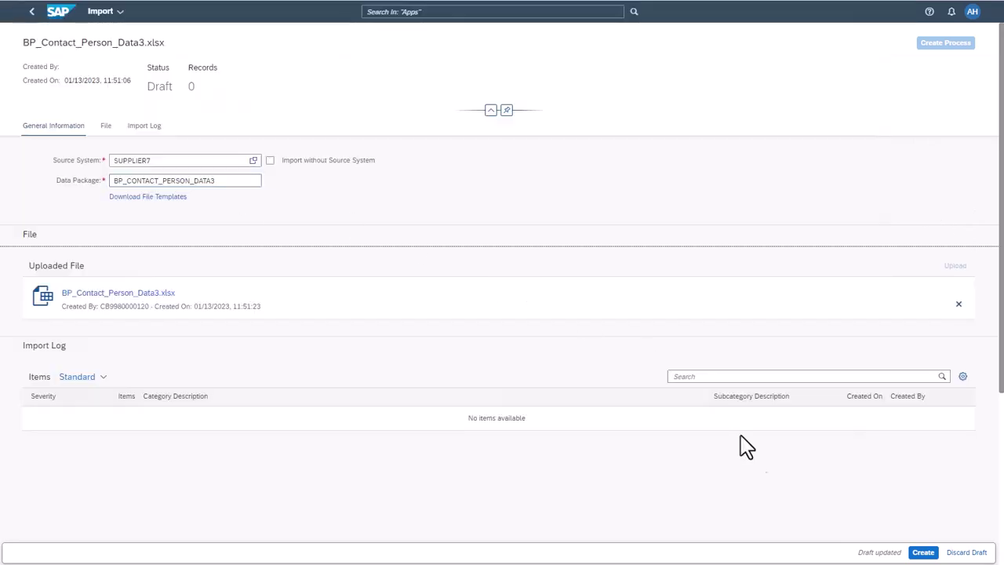
click(925, 553)
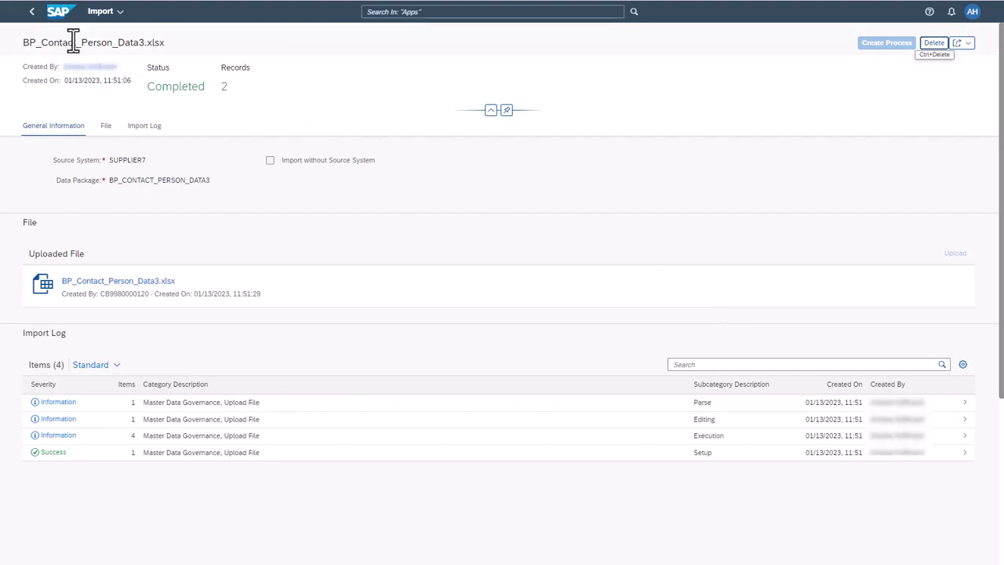
click(34, 14)
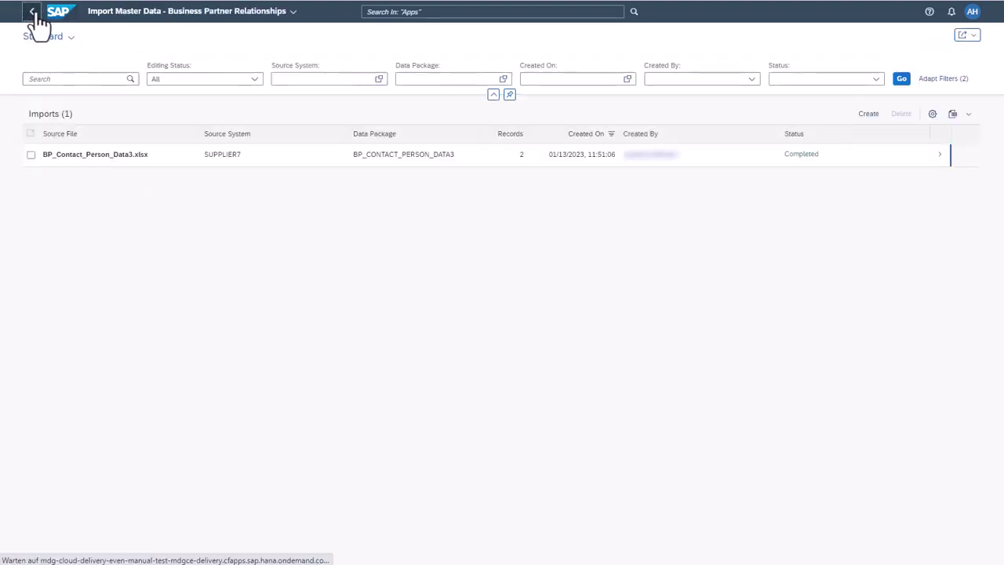
Step: Import BP_Data3.xlsx as business partner data from source system SUPPLIER7
click(37, 15)
click(190, 222)
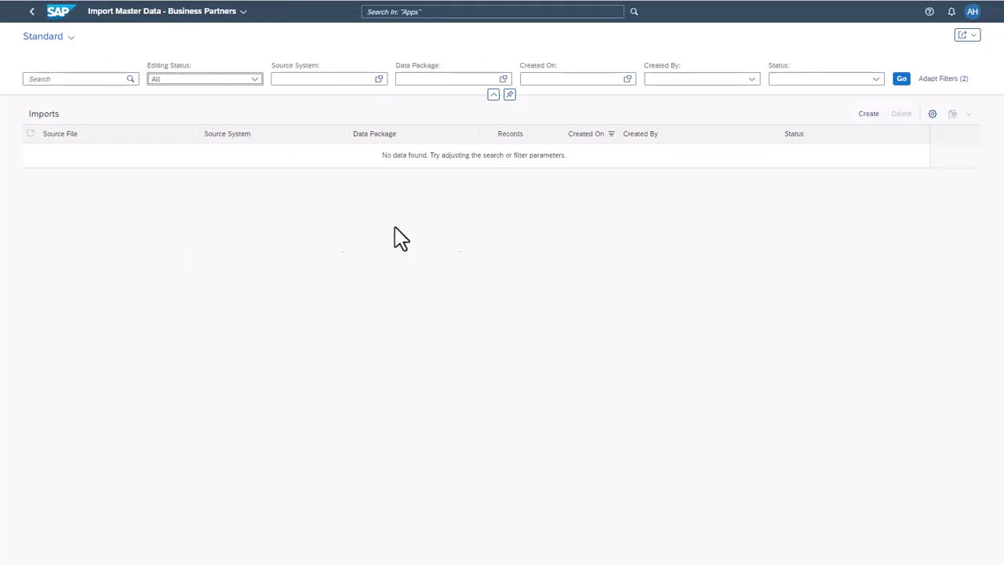
click(869, 113)
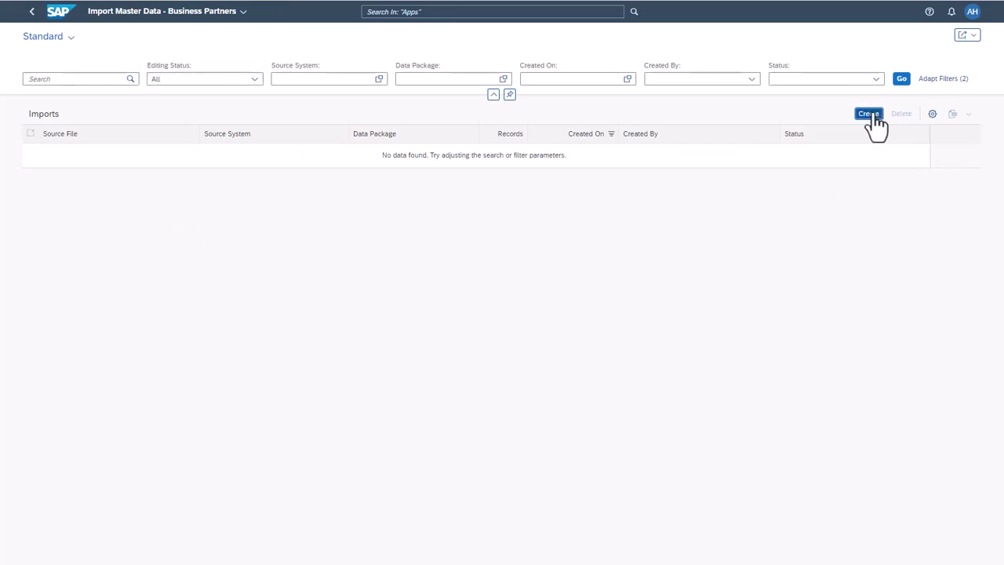
text(SUPPLIER1)
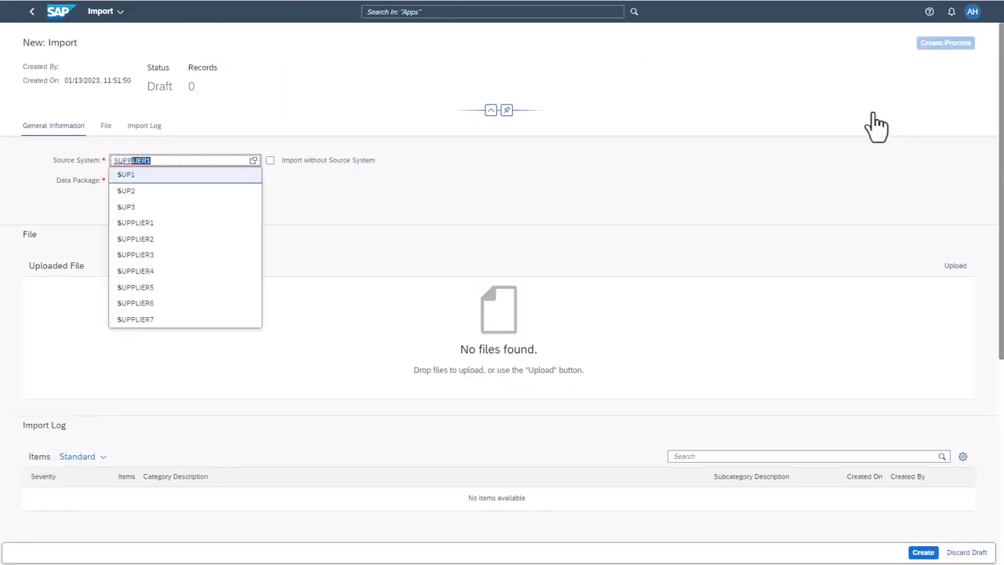
click(146, 271)
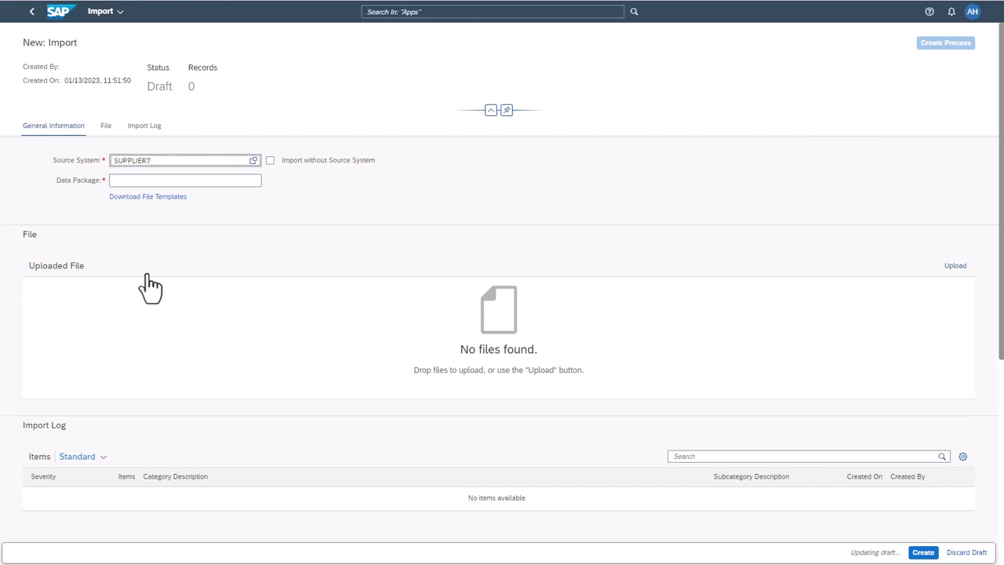
click(955, 266)
double_click(219, 200)
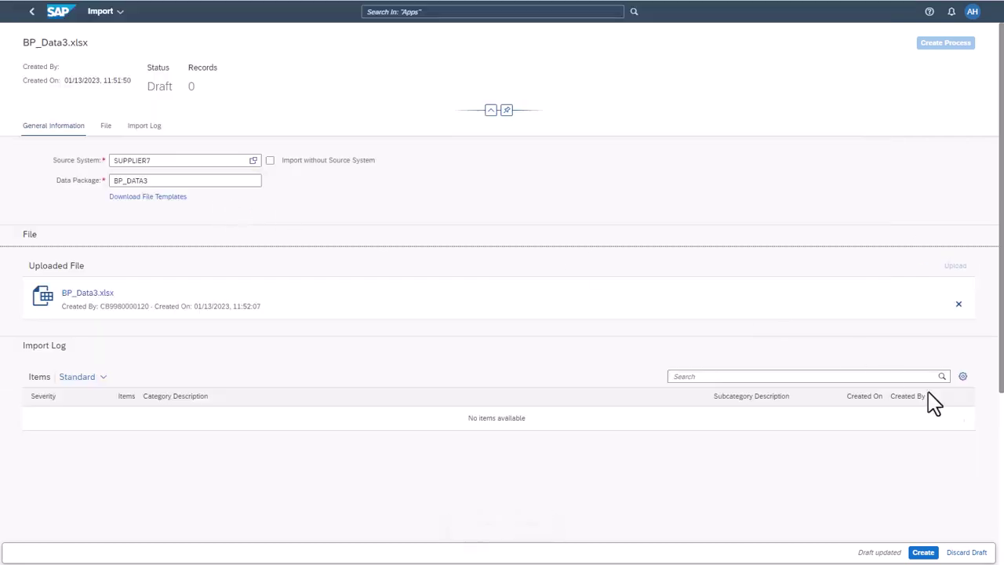
click(923, 552)
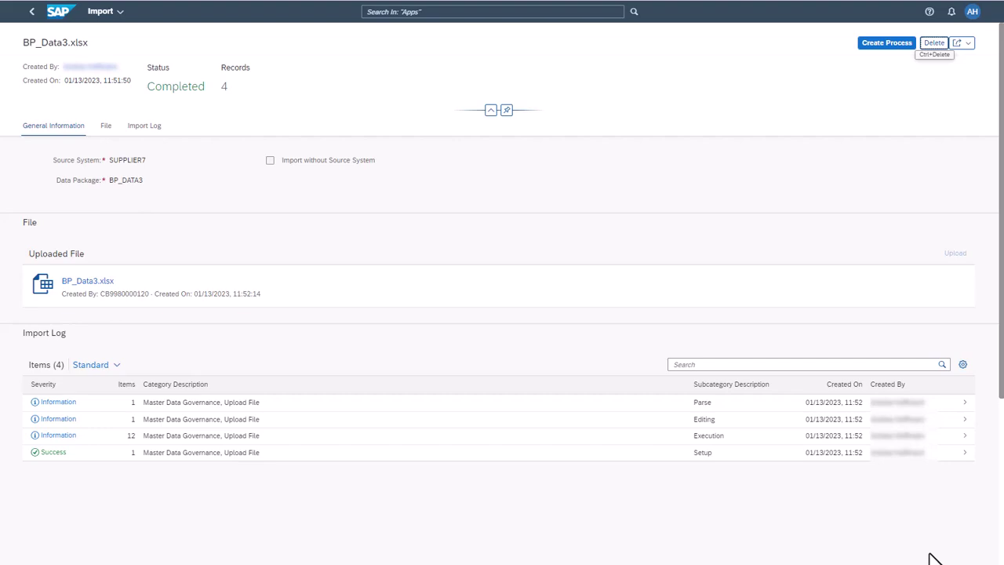
Step: Name a new process 'Consolidate BP & BP Relationships' and add the SUPPLIER7 relationship data source
click(872, 43)
text(Consolidate BP & B)
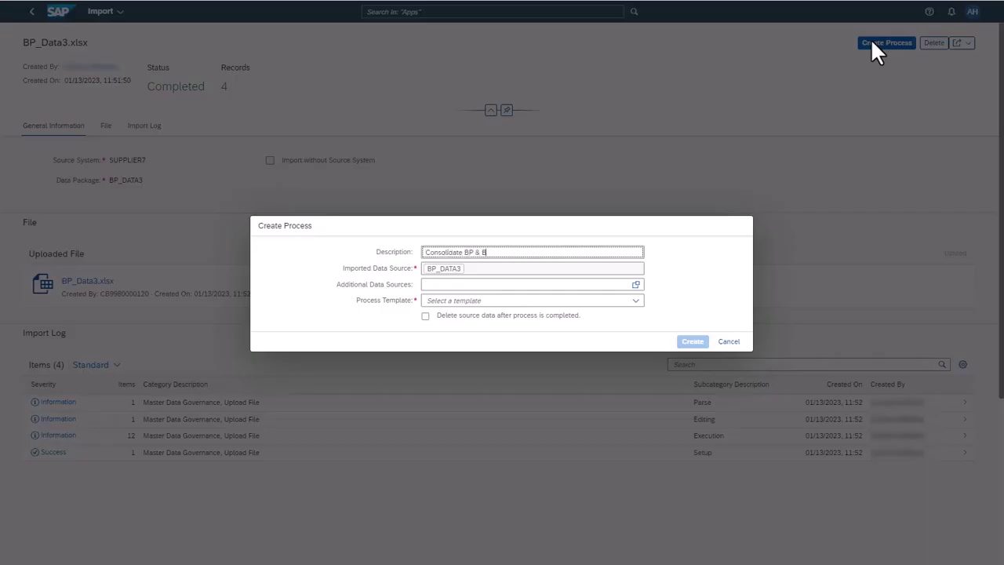
text(P Relationships)
key(Tab)
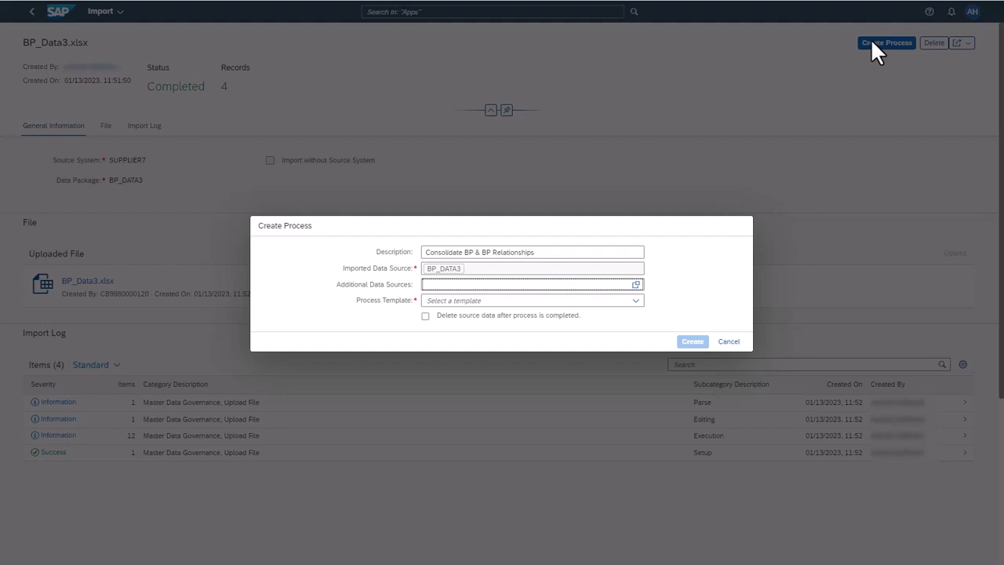
click(636, 285)
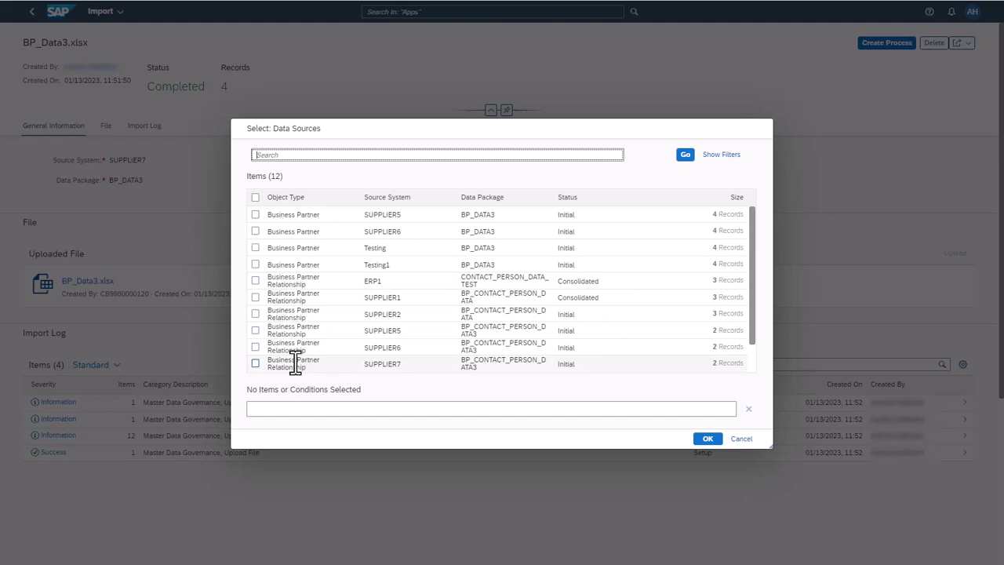
click(256, 365)
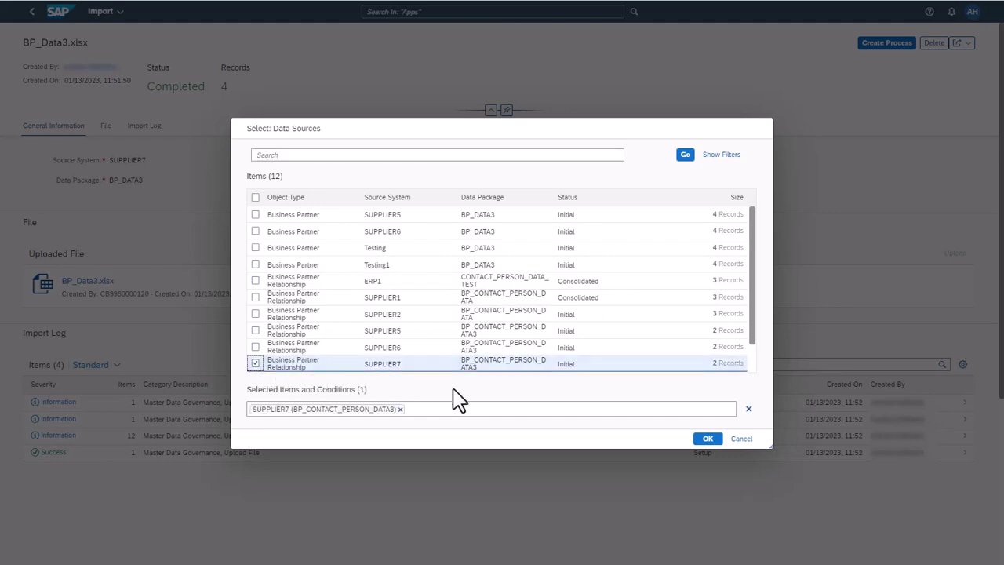
click(708, 438)
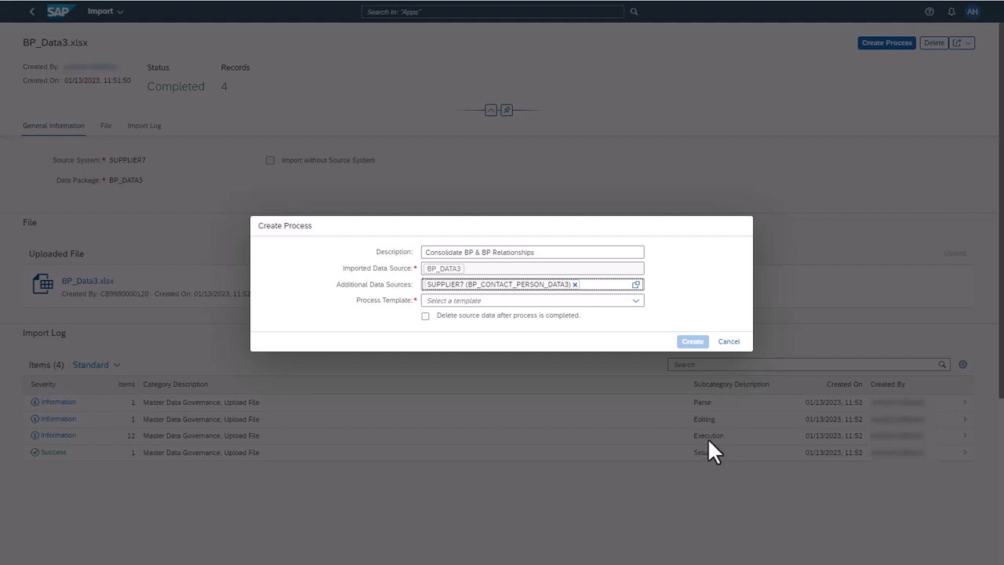
Step: Apply the 'SAP: Consolidate BP and Relationships' template and create the process
click(636, 301)
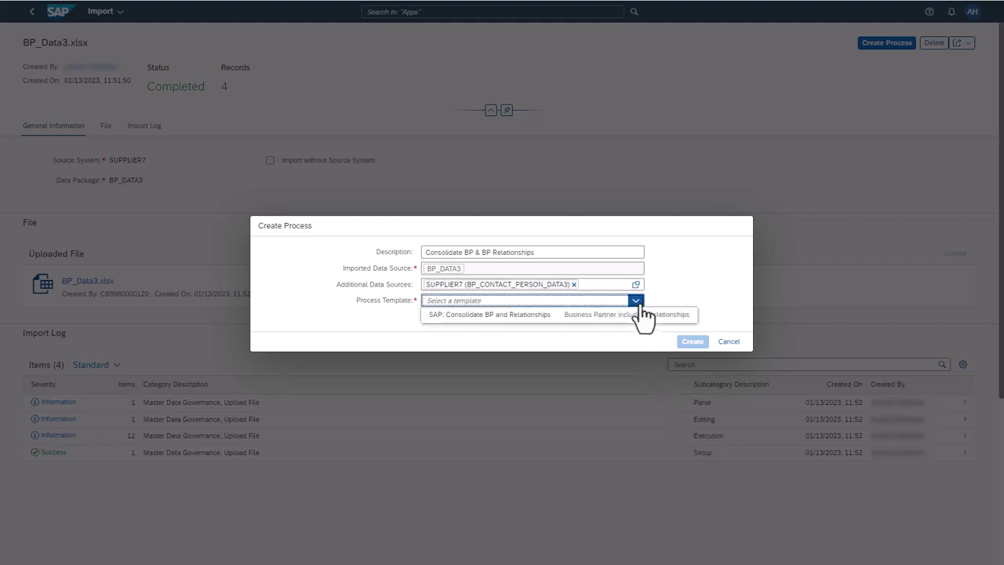
click(503, 317)
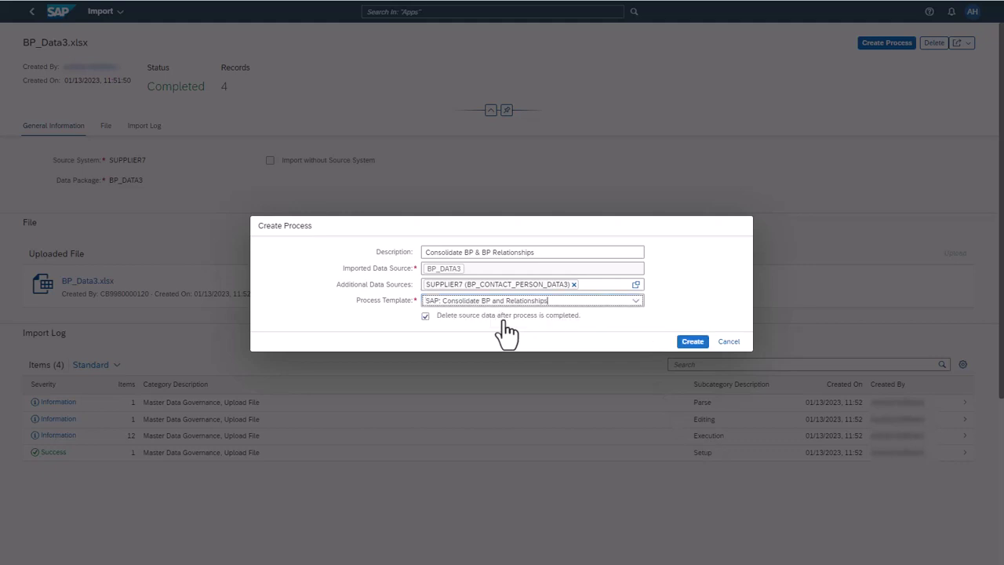
click(691, 342)
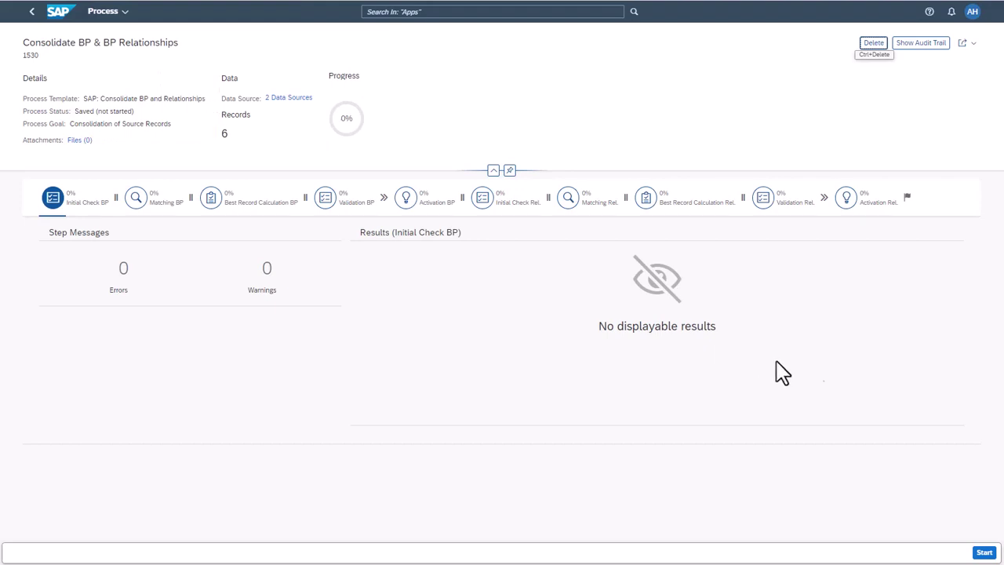
Step: Start process 1530 and continue through Initial Check, Matching, Best Record and Activation BP
click(984, 552)
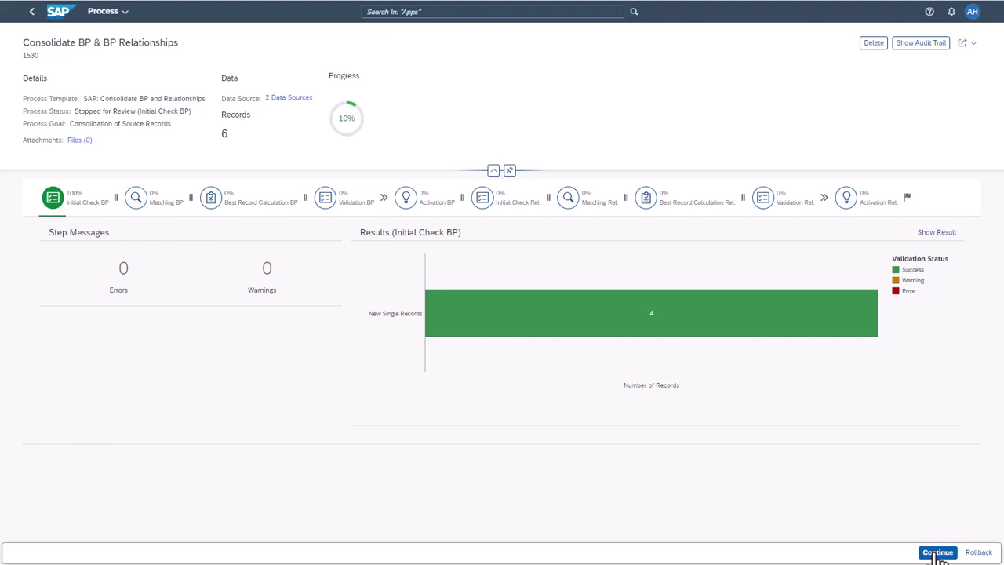
click(938, 553)
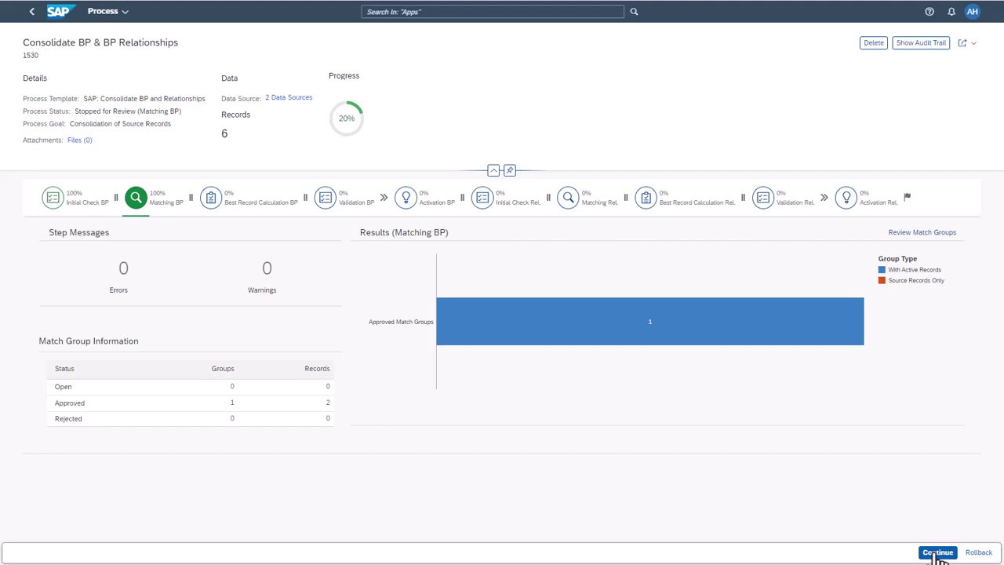
click(938, 552)
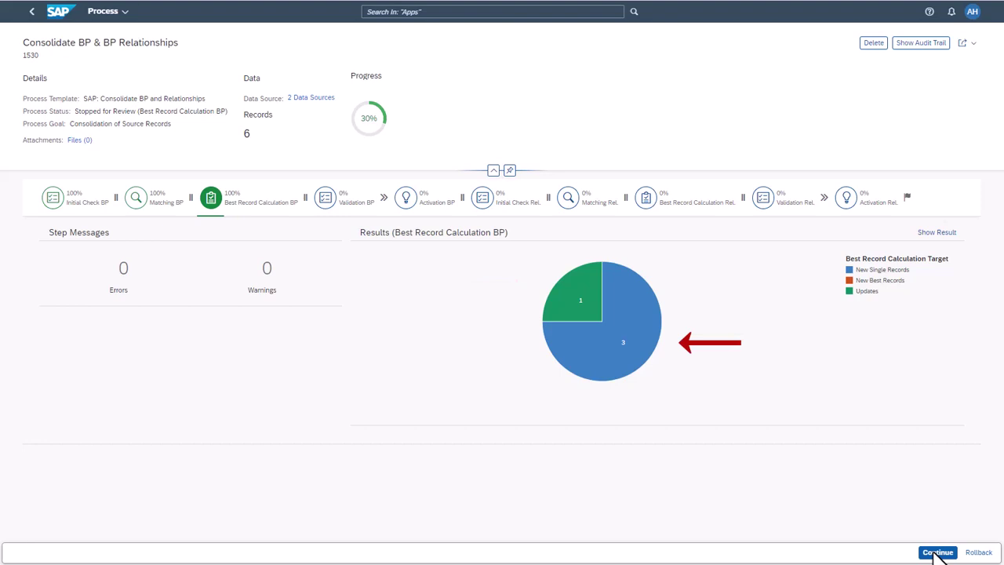
click(938, 553)
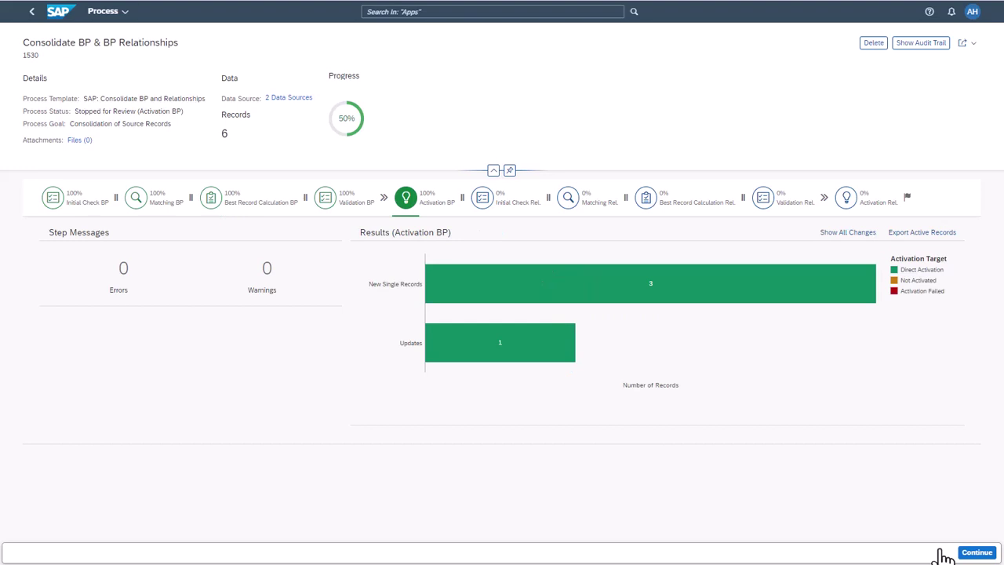
click(975, 553)
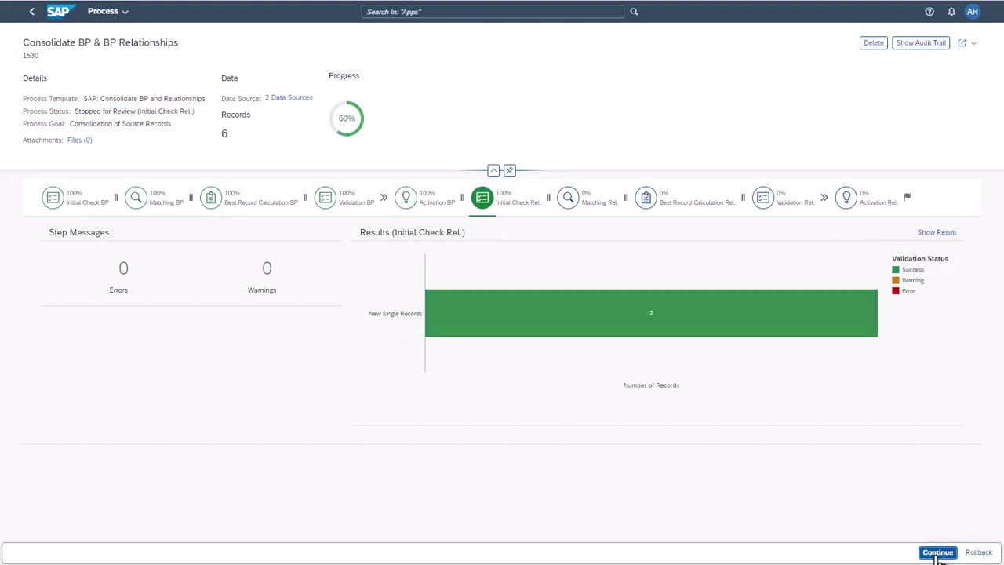
Step: Continue through Initial Check, Matching and Best Record Rel. steps, then view the audit trail
click(937, 552)
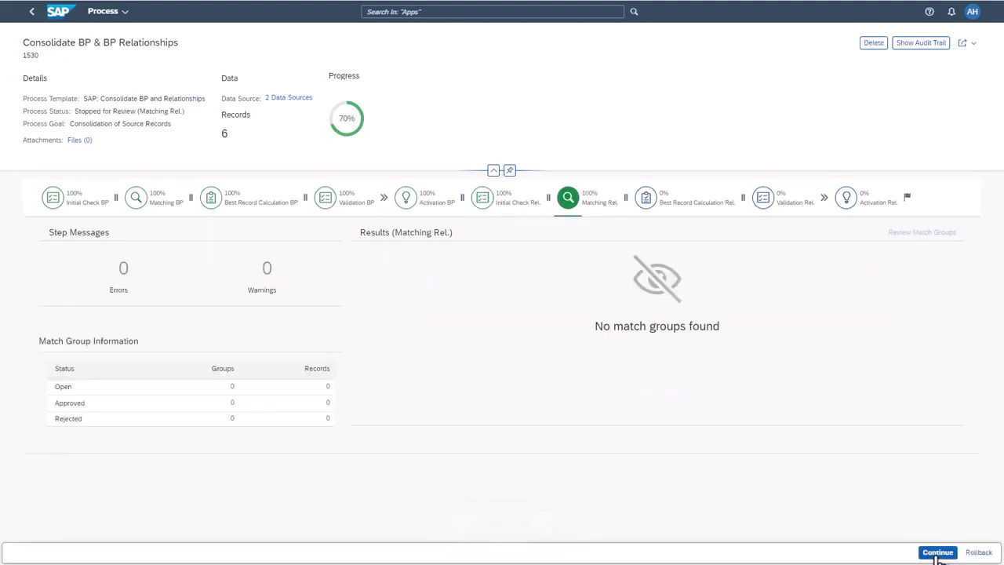
click(936, 552)
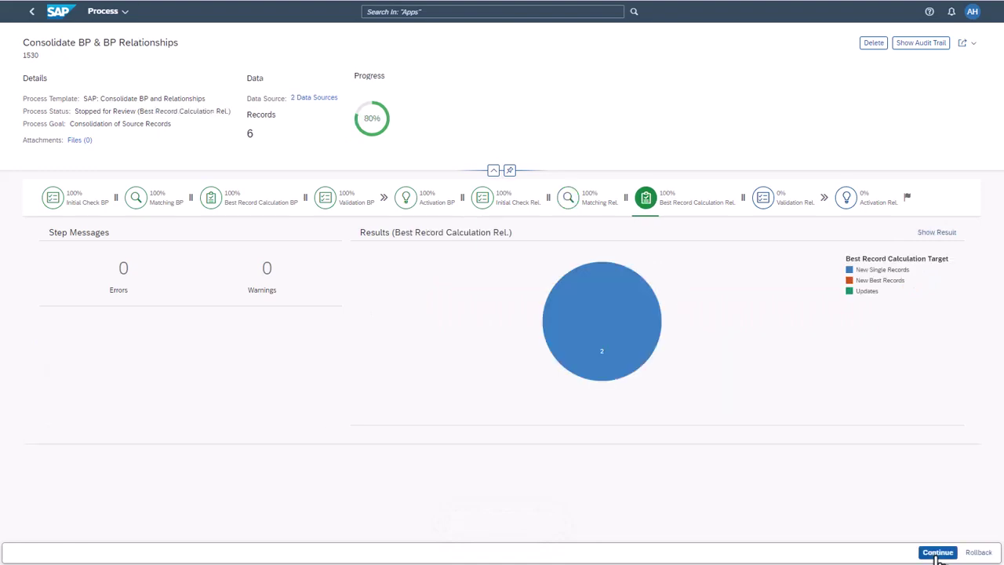
click(938, 554)
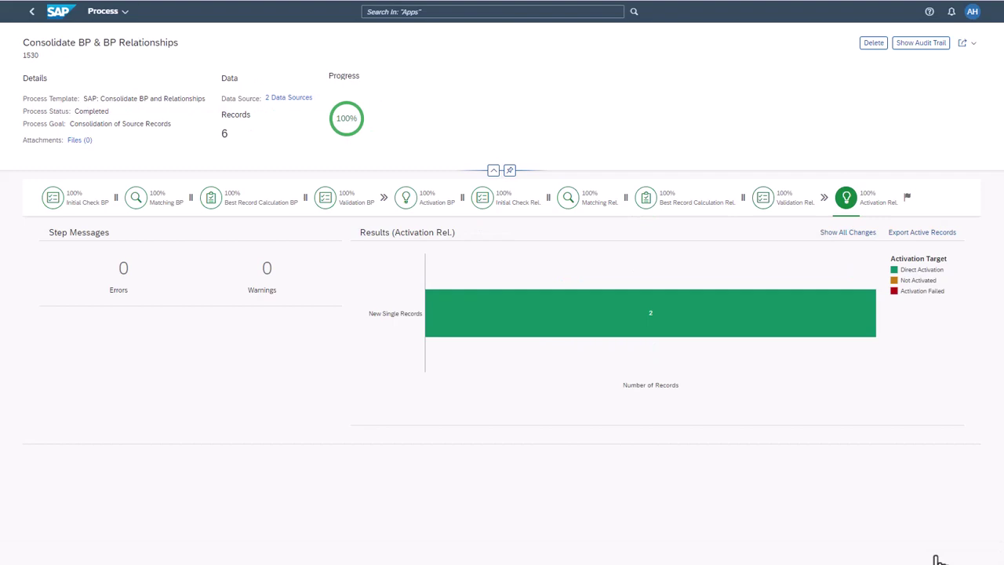
click(922, 47)
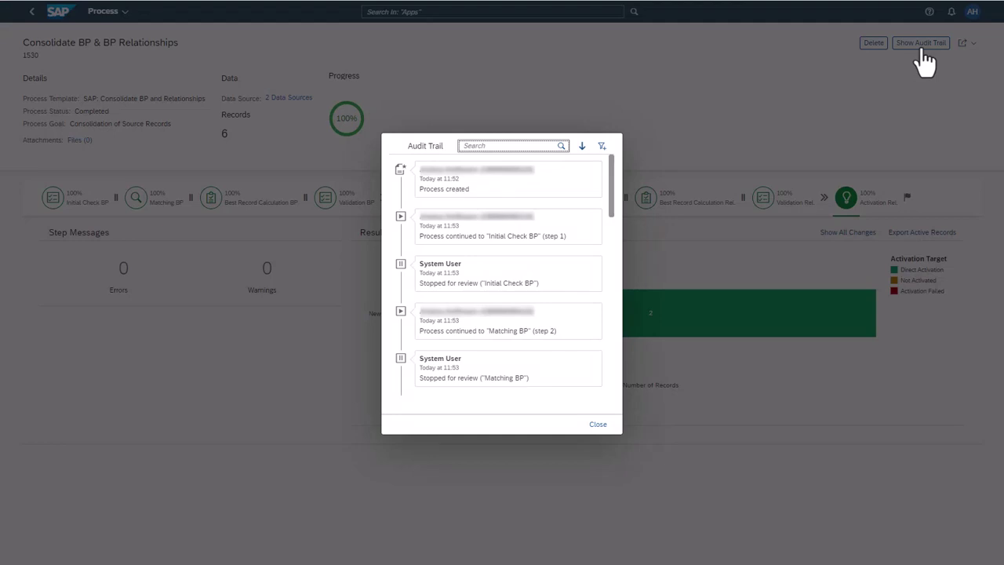
Step: Close the audit trail and display the Activation BP step results
click(596, 424)
click(407, 201)
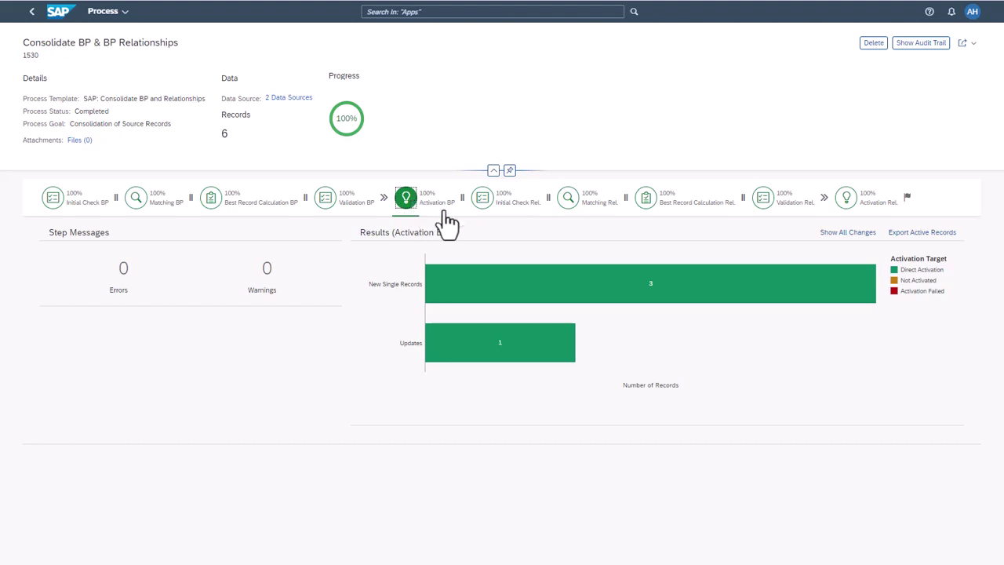
Step: Open updated partner Uranus Windparks GmbH, review contact person Eva Maier, then its address
click(497, 357)
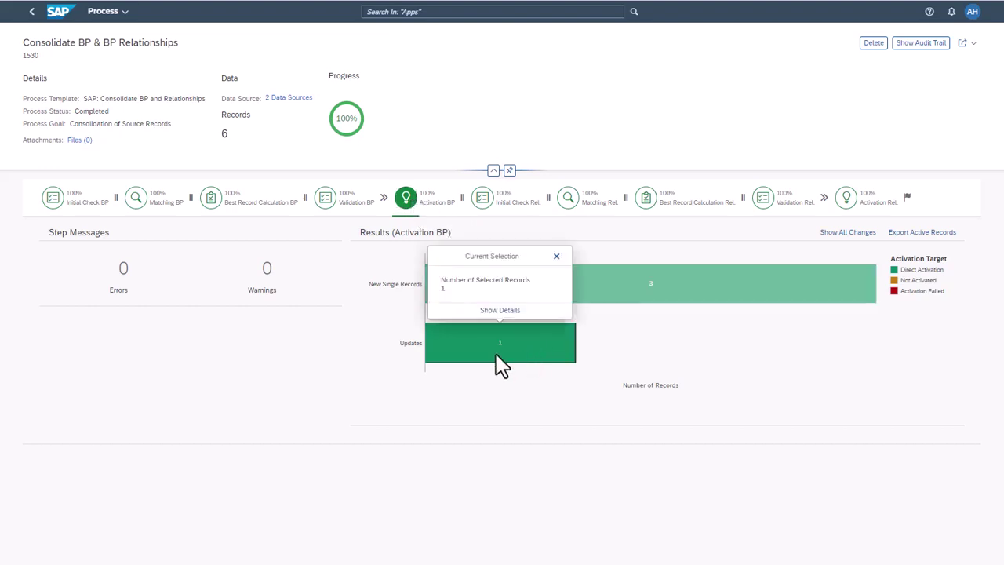
click(499, 310)
click(105, 155)
click(177, 121)
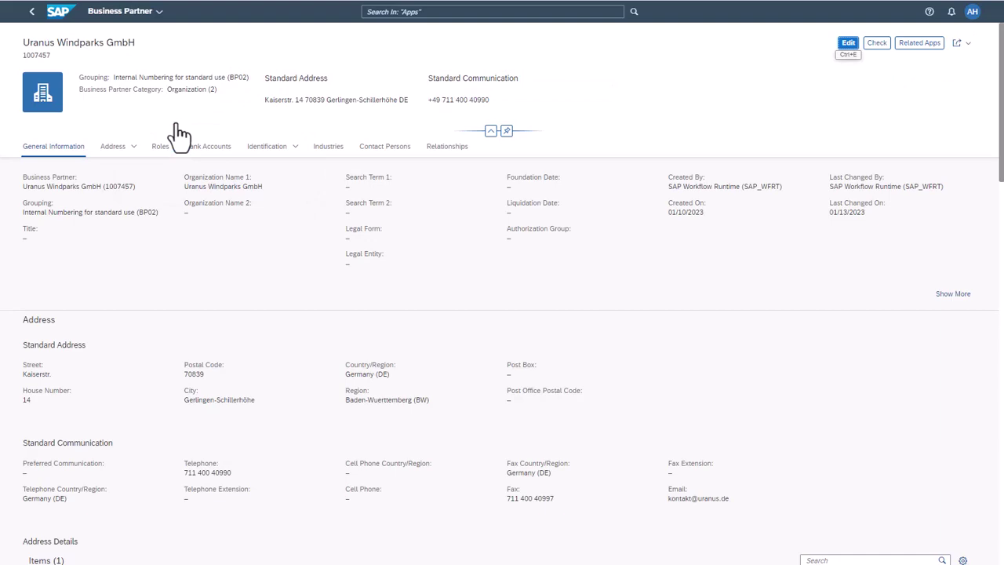
scroll(392, 166, down, 5)
scroll(396, 163, down, 10)
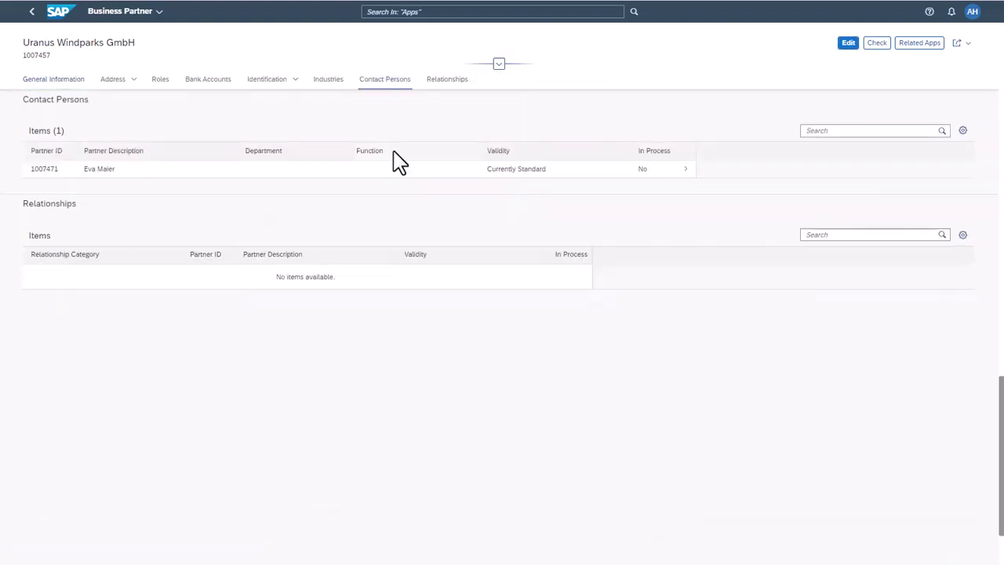
click(117, 84)
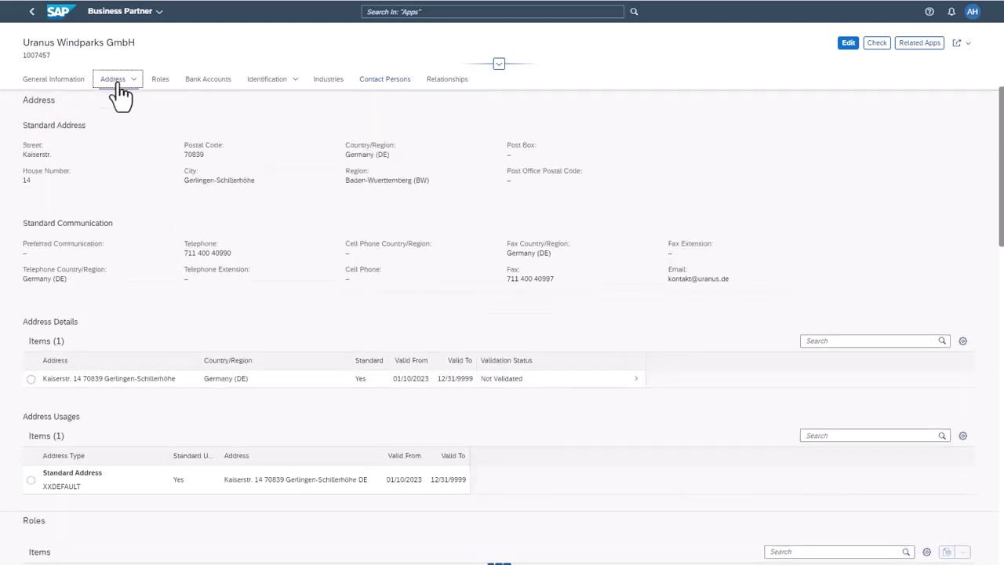